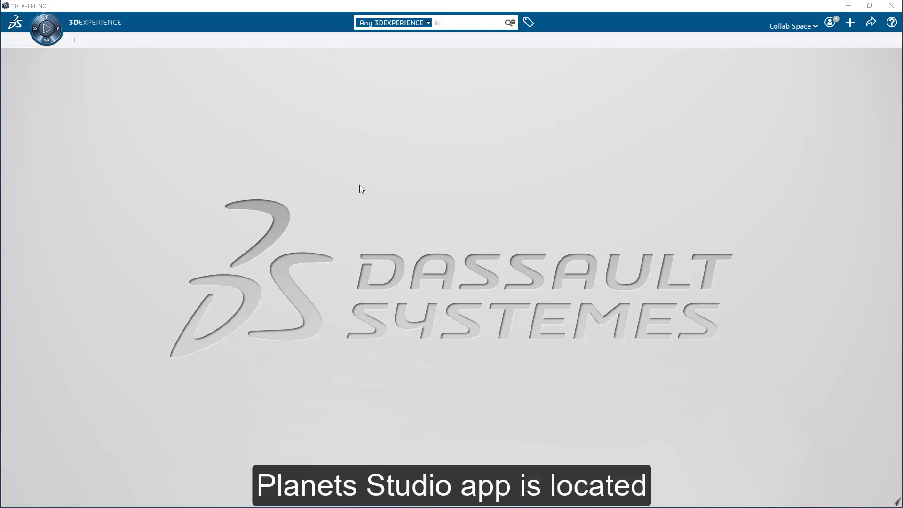
- Search the apps panel for 'planet' and launch Planets Studio
click(46, 16)
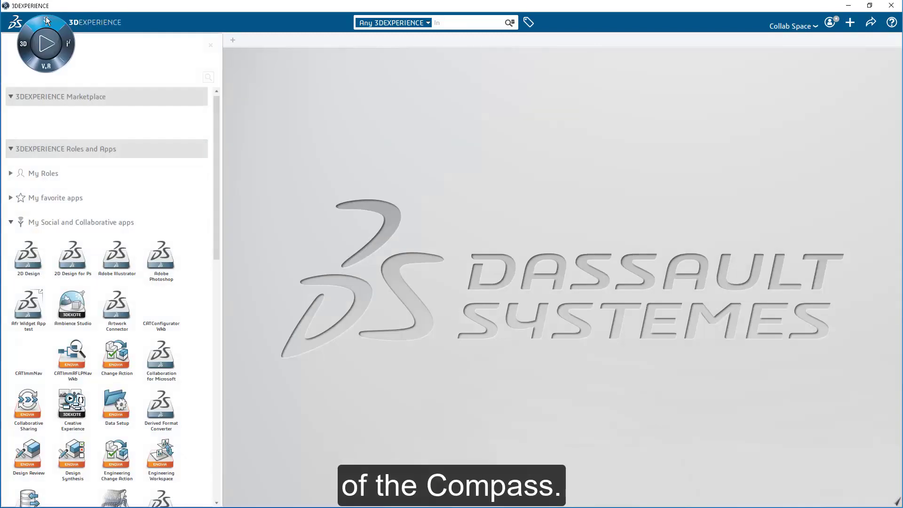
click(207, 77)
text(pla)
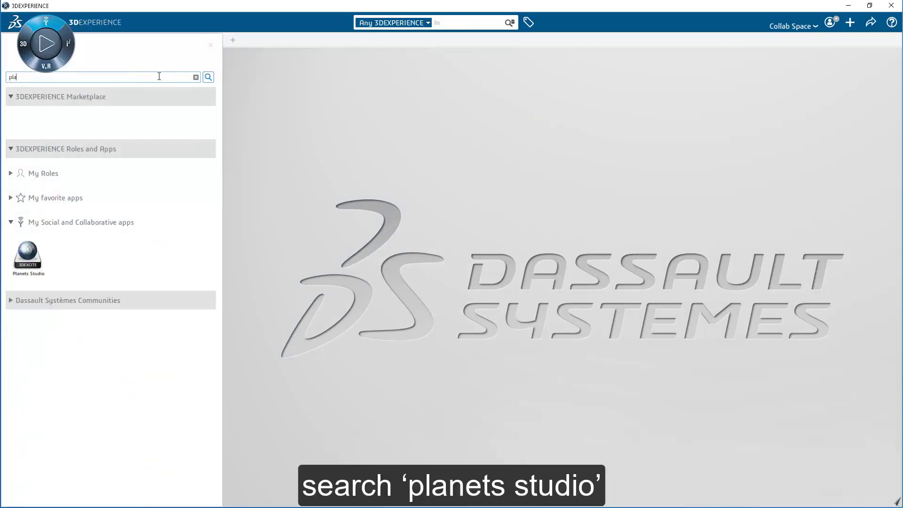
text(net)
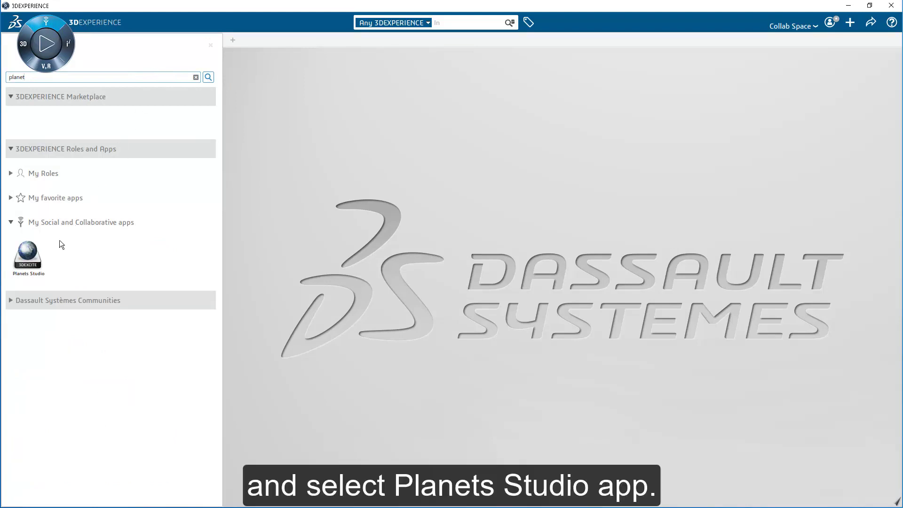
click(40, 262)
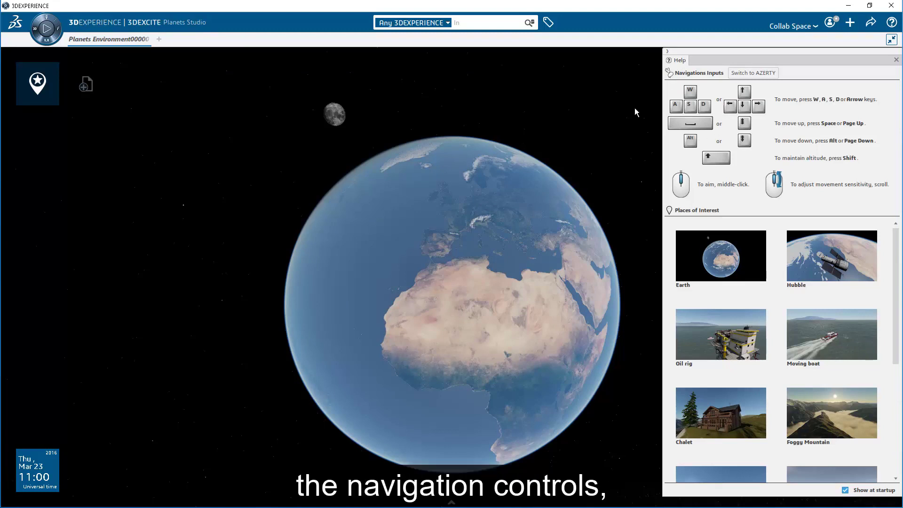
- Fly from orbit toward Europe and descend to a low view over flat olive-green land
key(w)
key(s)
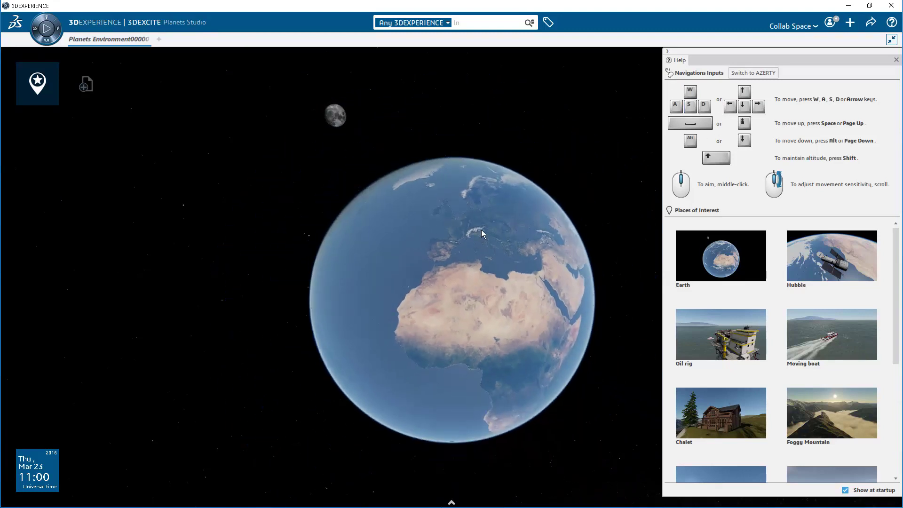
key(d)
middle_drag(424, 249, 406, 264)
key(w)
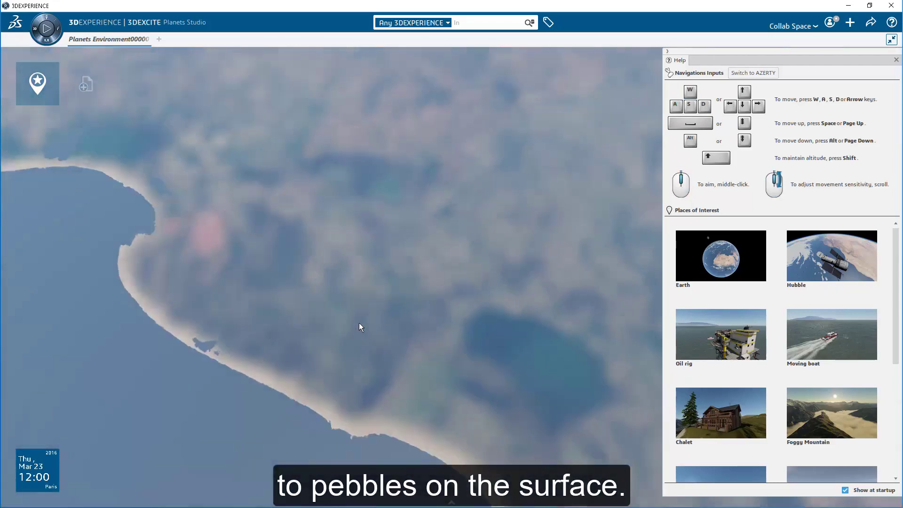
middle_drag(359, 323, 404, 241)
scroll(738, 281, down, 2)
scroll(739, 333, down, 1)
scroll(726, 385, up, 3)
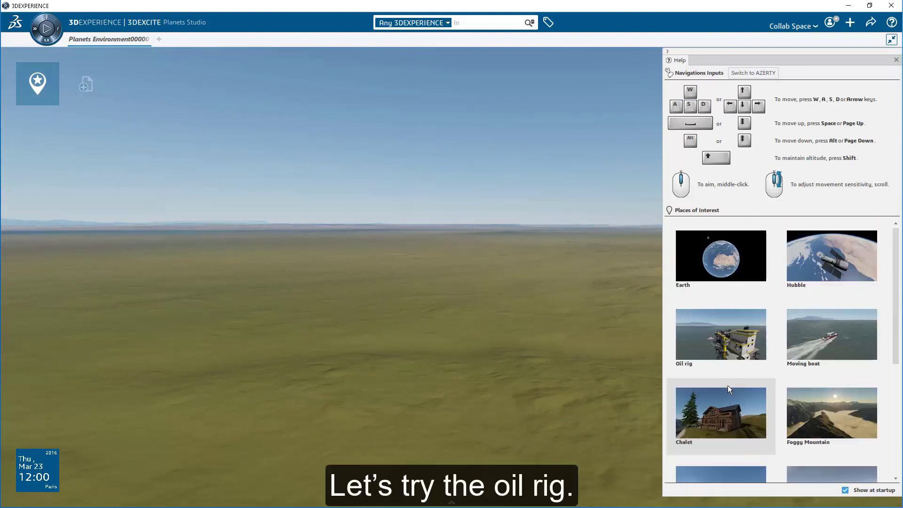
- Fly to the Oil rig place of interest and save it as a favorite named Oilrig
click(745, 328)
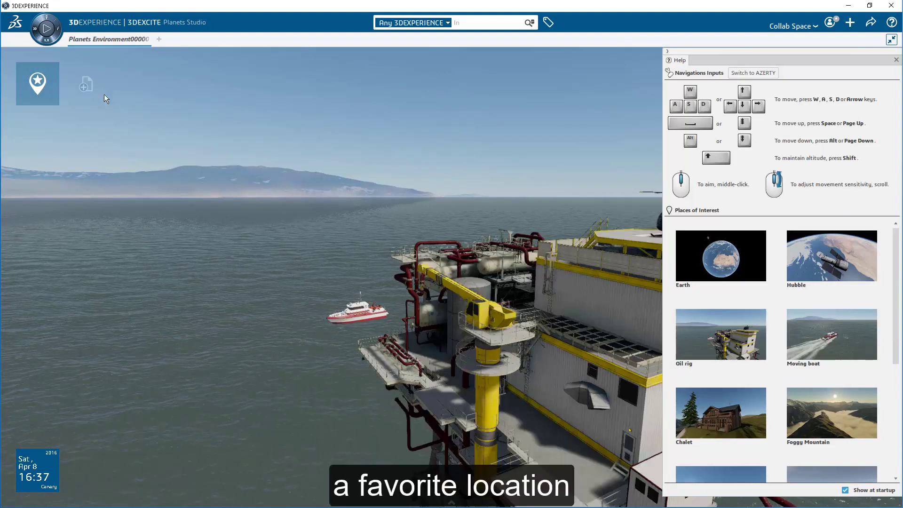
click(89, 87)
double_click(126, 97)
text(Oi)
key(Return)
- Set the scene's time of day to 8:37
double_click(28, 478)
scroll(27, 478, up, 2)
scroll(27, 478, up, 1)
scroll(27, 478, down, 3)
scroll(27, 478, down, 8)
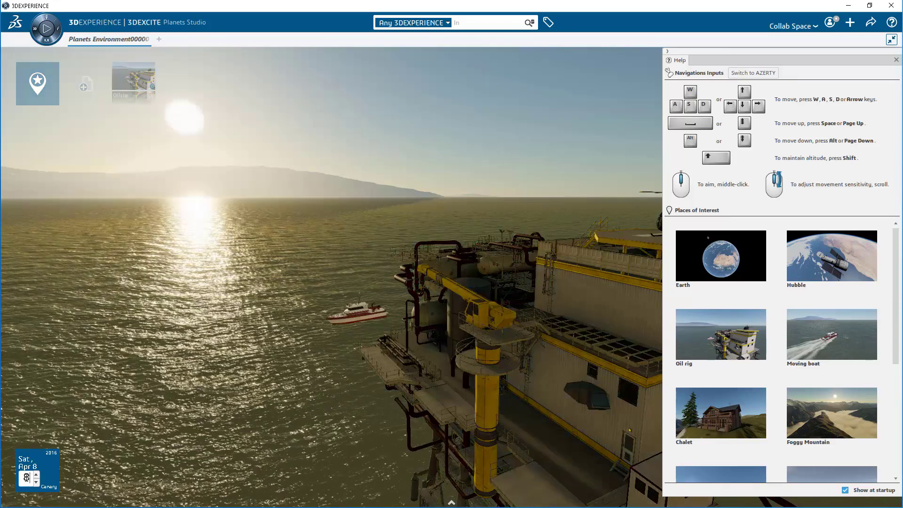
key(Return)
- Reset the date and time to today, Oct 31 2019 12:04, and update the Oilrig favorite
click(36, 464)
drag(66, 346, 85, 347)
click(87, 431)
click(110, 470)
right_click(135, 80)
click(151, 112)
- Name the environment Oilrig in the environment settings
mouse_move(450, 504)
click(518, 477)
text(Oilrig)
key(Return)
- Save the Oilrig environment and switch the quality profile to High
click(870, 22)
click(846, 40)
click(822, 129)
- Use the Medium quality profile with medium-quality shadows
click(768, 129)
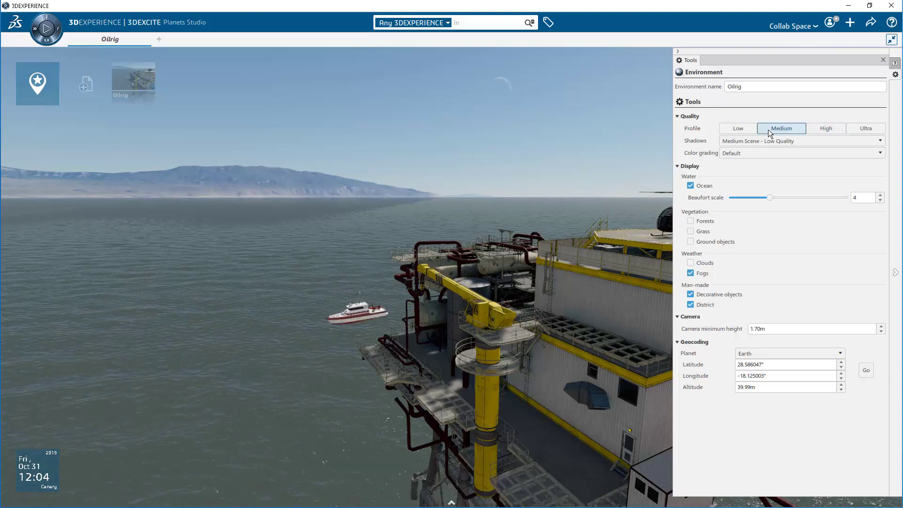
click(767, 141)
click(823, 232)
- Try the Cold and SciFi 2 colour gradings, then settle on Contrast 1
click(739, 154)
click(734, 171)
click(752, 154)
click(744, 245)
click(751, 154)
click(749, 182)
- Raise the sea to Beaufort 10 and enter coordinates 42.1883, 1.3285 as latitude and longitude
drag(785, 200, 800, 199)
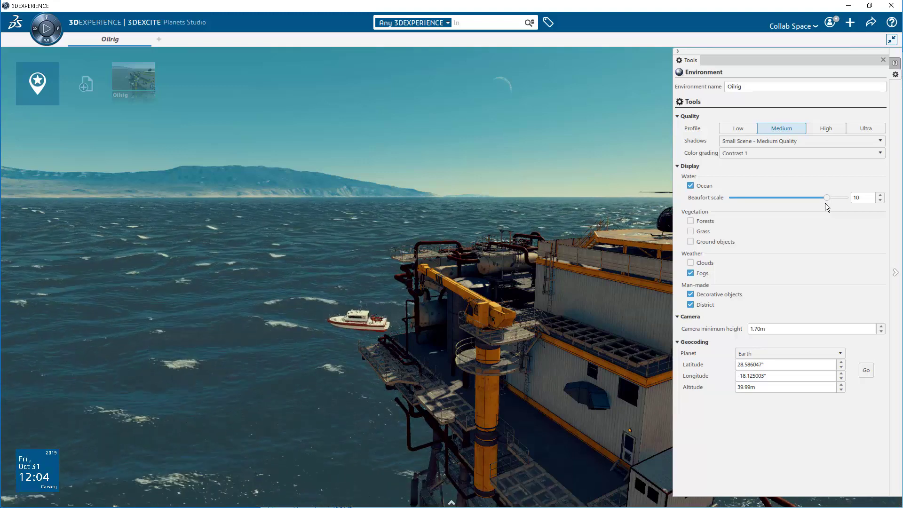
drag(769, 364, 736, 365)
text(42.1883, 1.3285)
double_click(759, 365)
key(Tab)
key(Tab)
- Set altitude to 100 m, fly to 42.1883°, 1.3285°, and reset colour grading to Default
double_click(746, 387)
text(100)
click(870, 371)
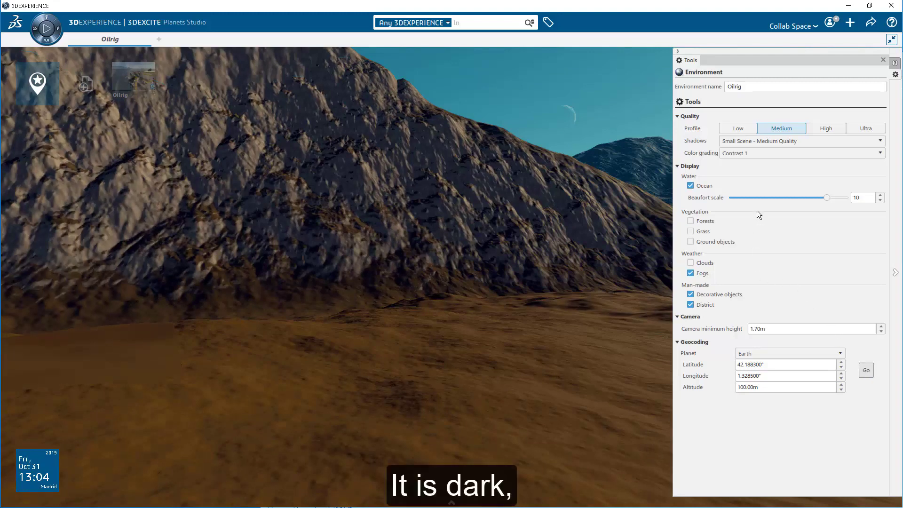
click(750, 154)
click(748, 162)
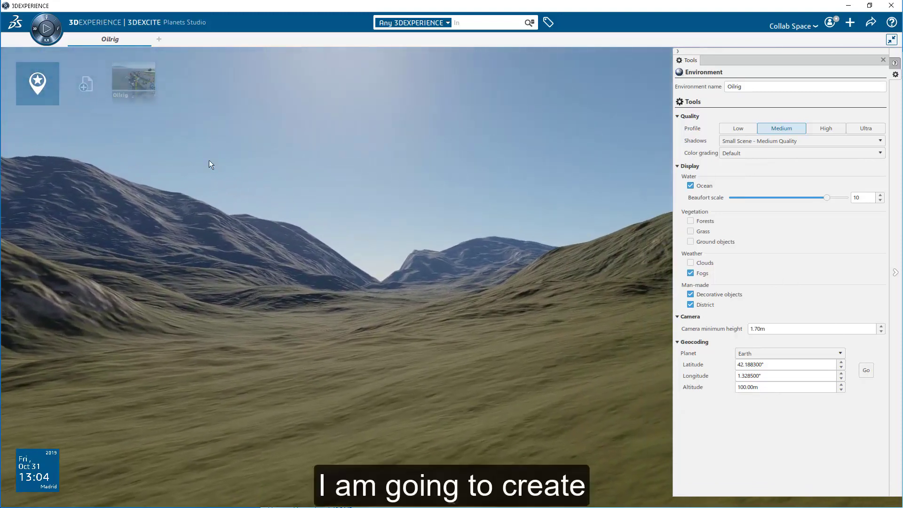
- Add a location favorite named 'Mountain' and update it to the current viewpoint
click(86, 83)
double_click(124, 95)
text(Mountain)
key(Return)
right_click(137, 77)
click(158, 107)
- Add Fog 1 on the terrain and set its density to 80
mouse_move(454, 505)
click(640, 486)
click(837, 74)
click(389, 282)
drag(809, 112, 830, 112)
- Move Fog 1 left so it covers the mountain valleys
click(867, 99)
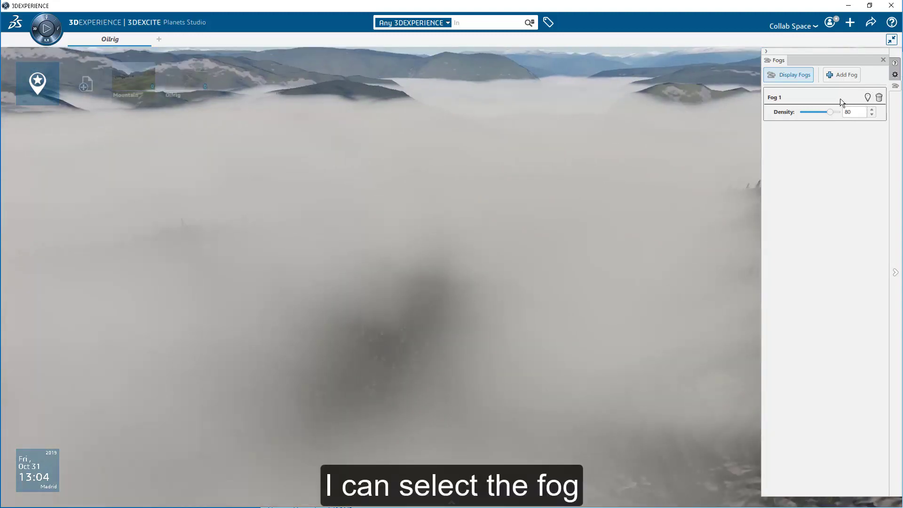
click(820, 96)
drag(474, 280, 312, 298)
scroll(486, 333, down, 5)
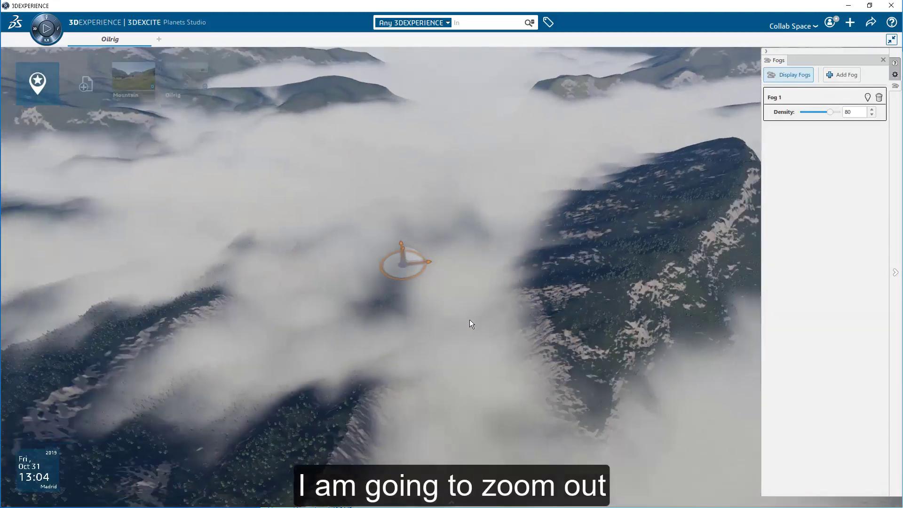
scroll(469, 320, down, 5)
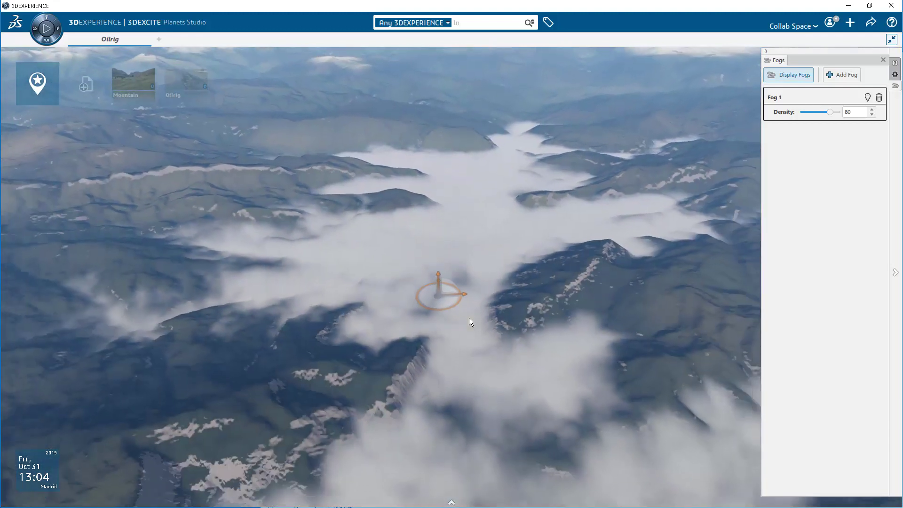
scroll(471, 317, down, 5)
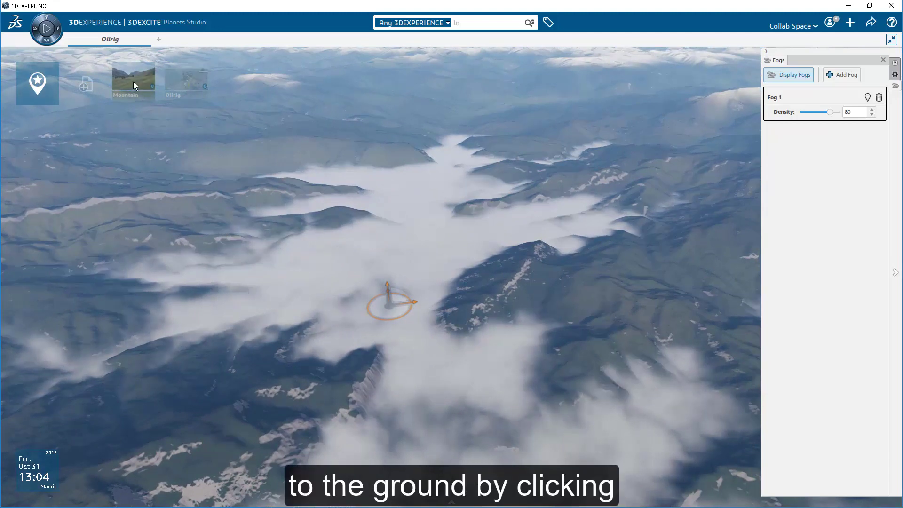
- Return to the Mountain location with Display Fogs off and the Terraforming Zones tools shown
click(131, 78)
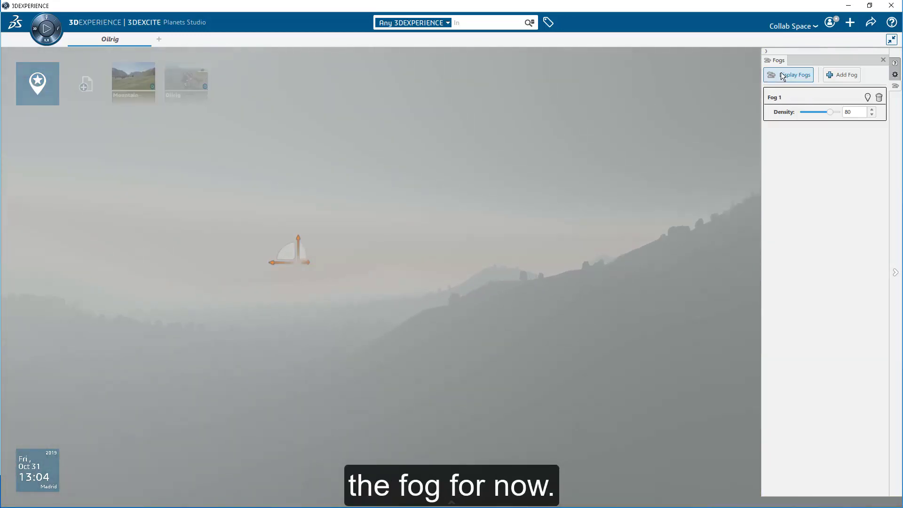
click(783, 76)
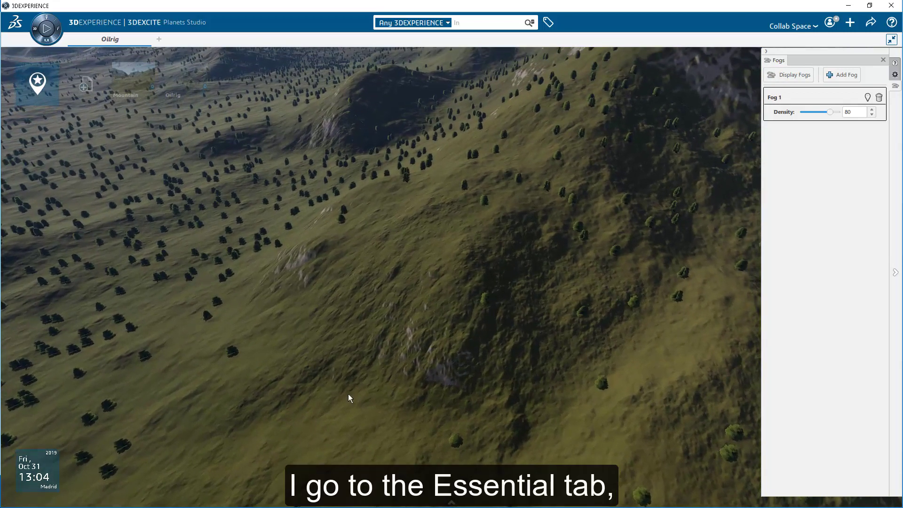
mouse_move(463, 502)
click(557, 478)
- Place a terraforming zone on the hillside with diameter 300 and elevation lowered to 641.81
click(756, 76)
click(464, 189)
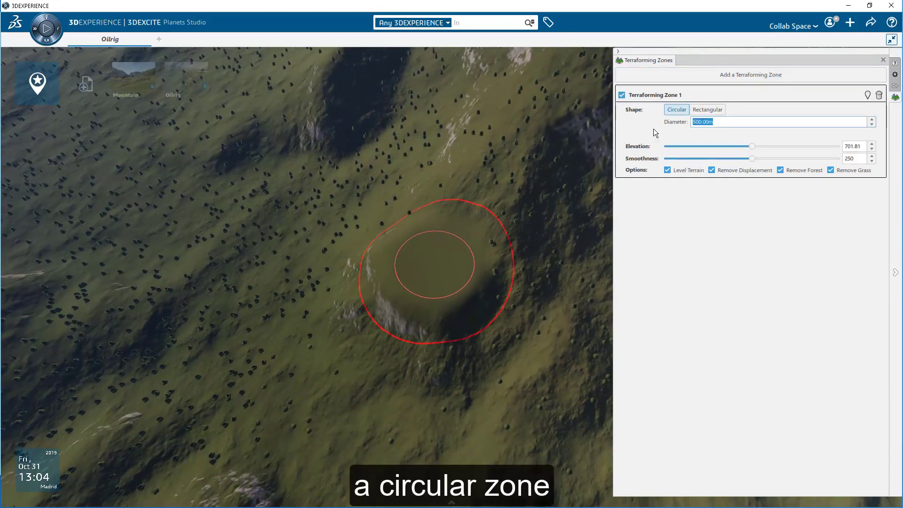
text(300.00m)
drag(751, 146, 716, 160)
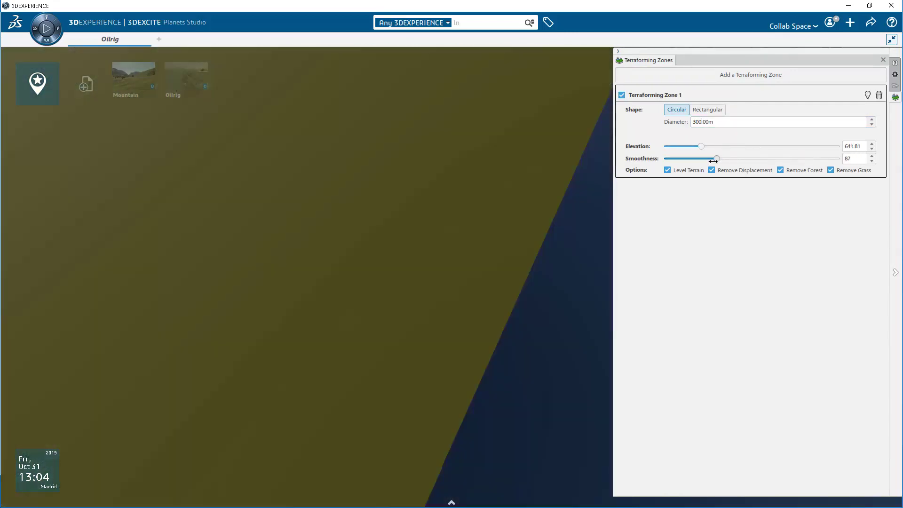
- Make the zone rectangular, rotate it to 97.2, raise elevation to 677.81, and keep displacement detail
click(707, 110)
drag(769, 134, 801, 135)
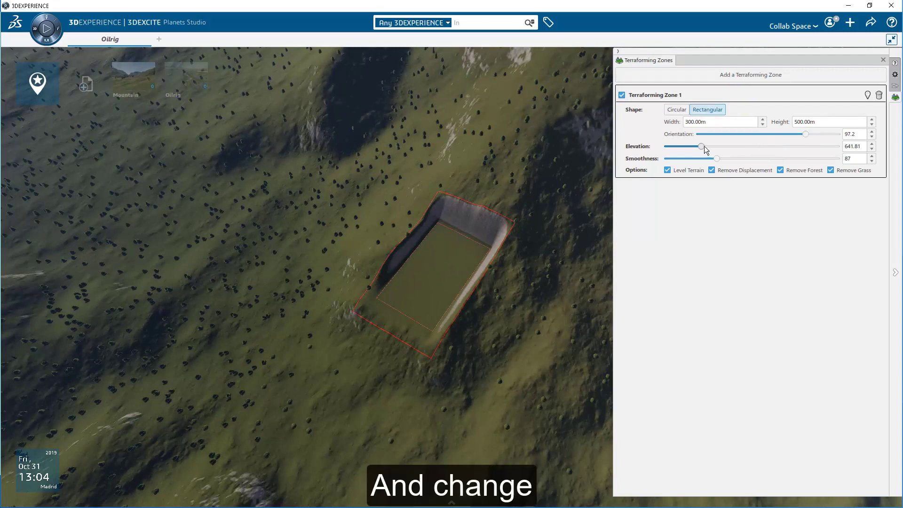
drag(702, 147, 749, 159)
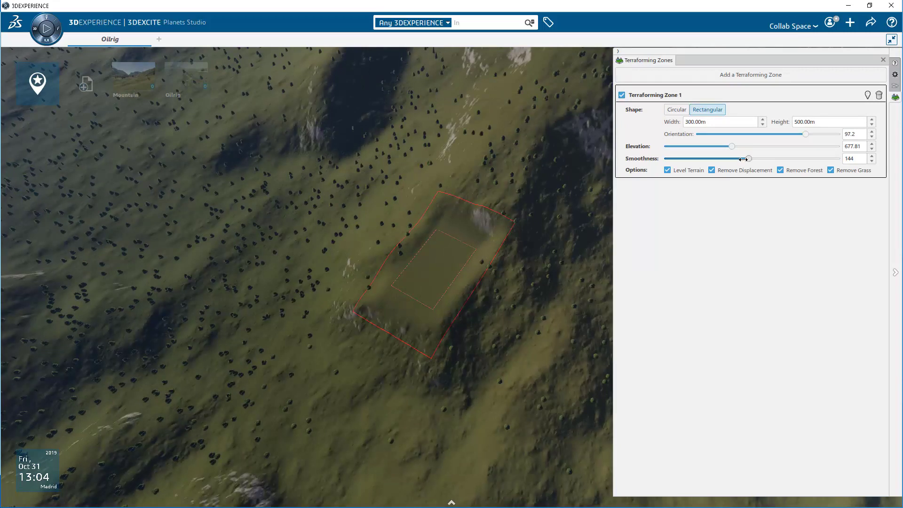
click(667, 170)
click(667, 171)
click(711, 170)
scroll(500, 335, up, 5)
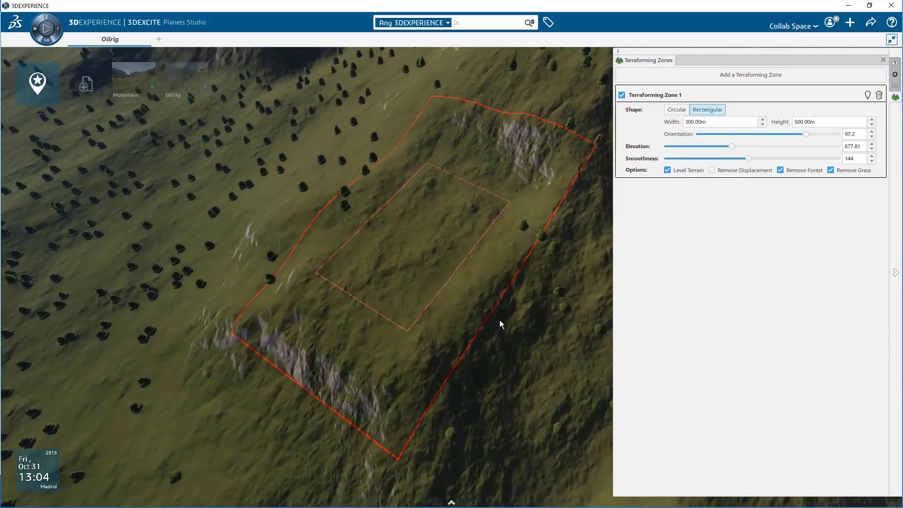
middle_drag(499, 321, 502, 304)
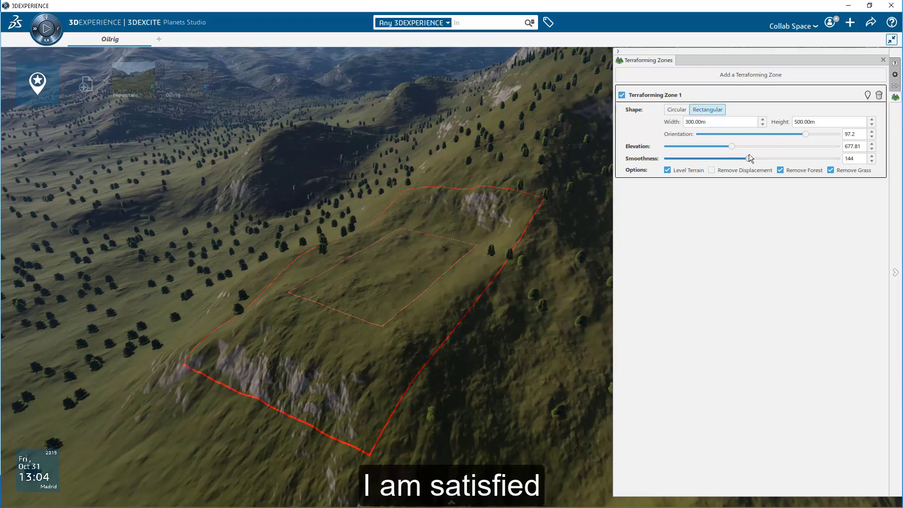
- Save the Oilrig environment and launch Creative Experience through an app search for 'creative'
click(869, 24)
click(839, 37)
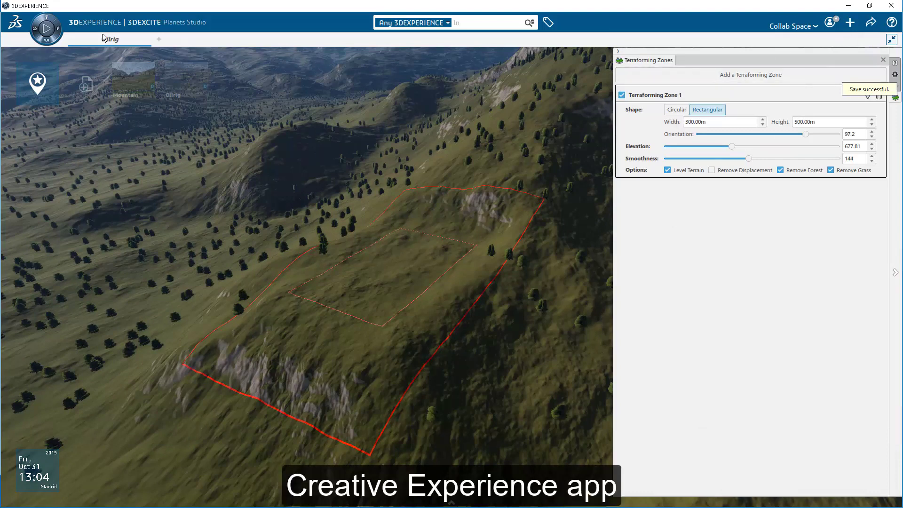
click(47, 19)
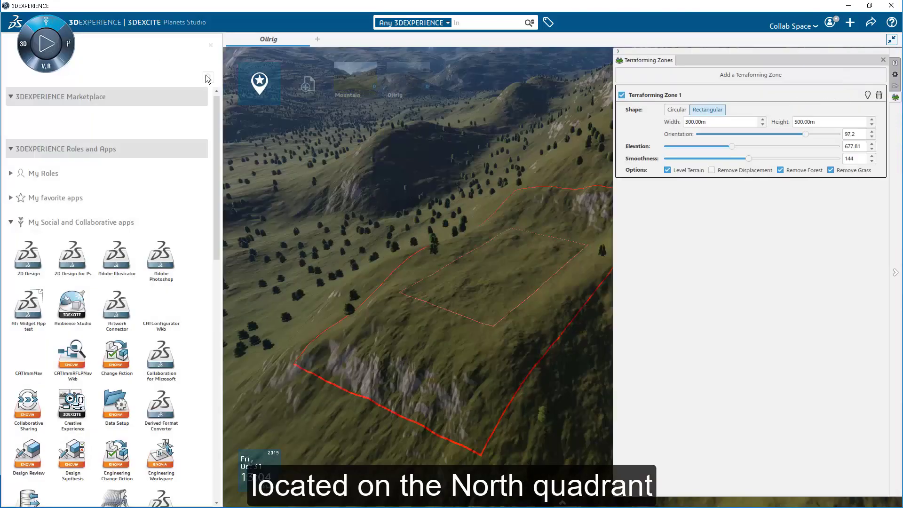
click(207, 79)
text(creative)
click(28, 256)
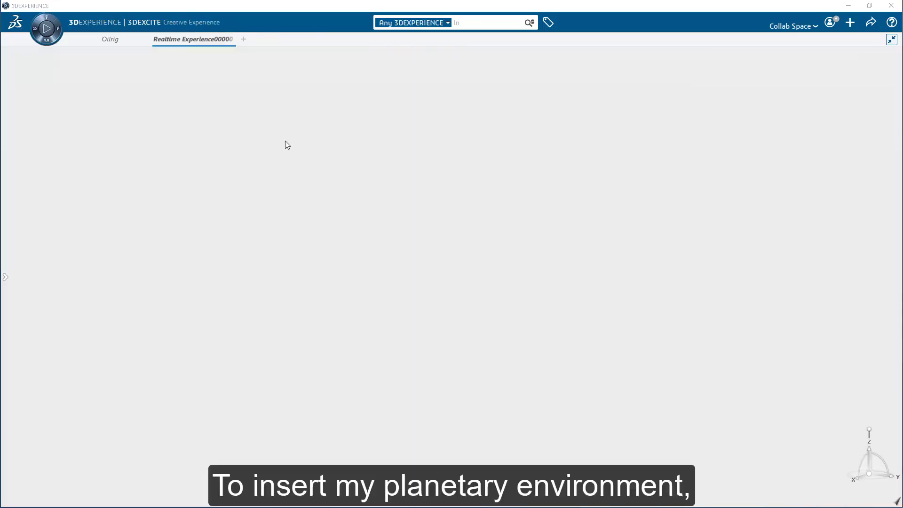
- Find Oilrig with a 'pla: *' search and insert it into the realtime experience
click(463, 23)
text(pla: *)
key(Return)
right_click(449, 101)
click(458, 107)
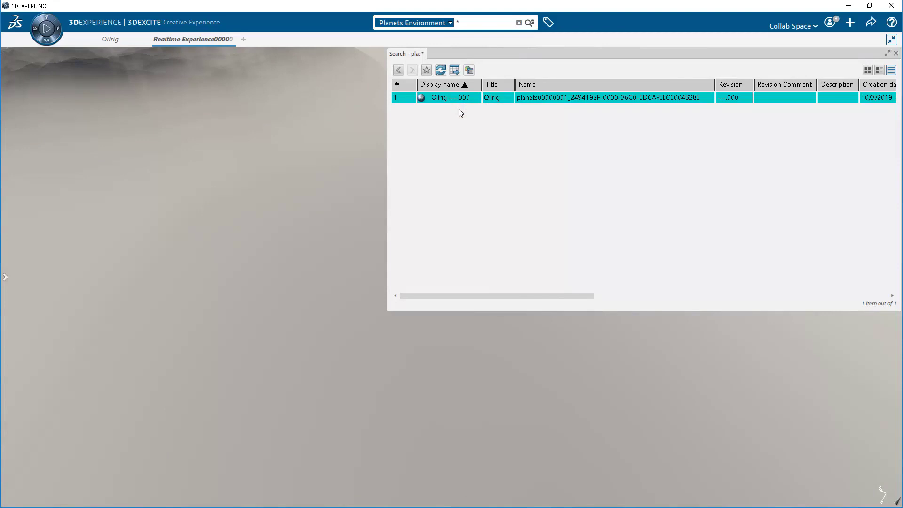
click(895, 53)
middle_drag(505, 259, 551, 346)
- In the Oilrig environment's properties, disable Fogs, enable Clouds, and hide Forests
click(5, 272)
click(47, 164)
click(12, 398)
middle_drag(501, 348, 522, 267)
click(5, 272)
click(13, 342)
click(12, 351)
- Show forests again, search 'prd:' for the chalet, and insert the Chalet product
click(12, 351)
click(469, 22)
text(prd:)
key(Return)
right_click(449, 101)
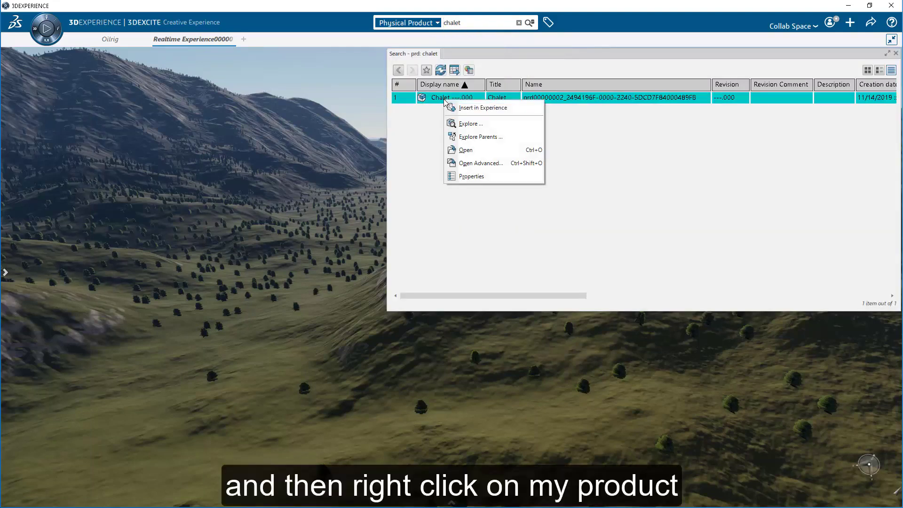
click(468, 108)
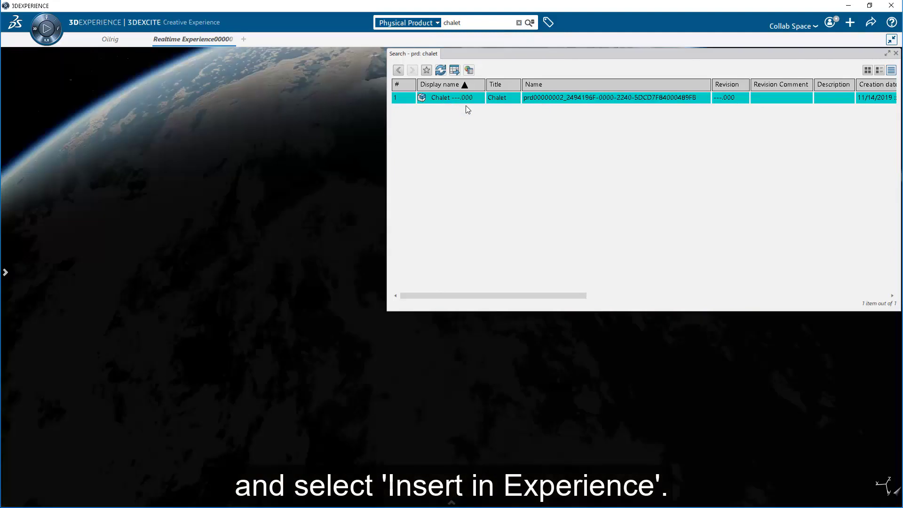
click(6, 269)
- Frame the Chalet actor, drag it up the valley onto the ridge top, and set scale 5
right_click(72, 117)
click(106, 206)
middle_drag(434, 235, 491, 251)
drag(490, 251, 625, 111)
middle_drag(441, 276, 405, 261)
drag(463, 235, 516, 198)
drag(507, 114, 514, 112)
key(Return)
right_click(75, 117)
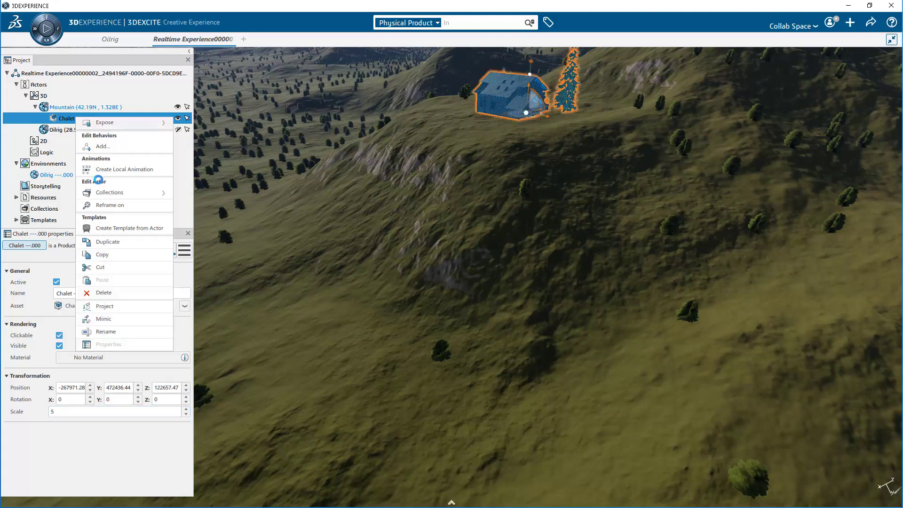